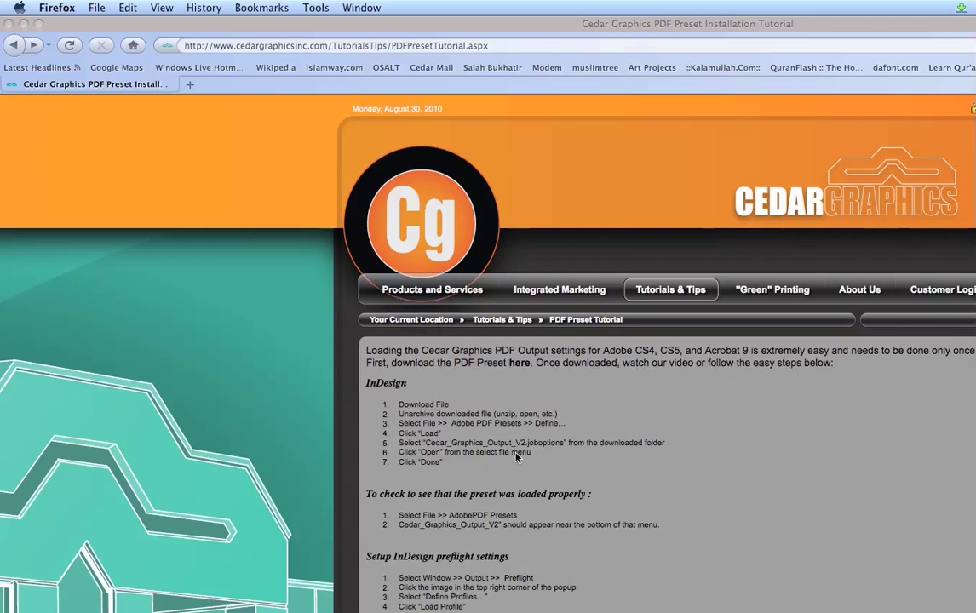
Download CG_Output_V2.zip to the Desktop from Firefox, then minimize the browser.
{"action": "left_click", "coordinate": [522, 364]}
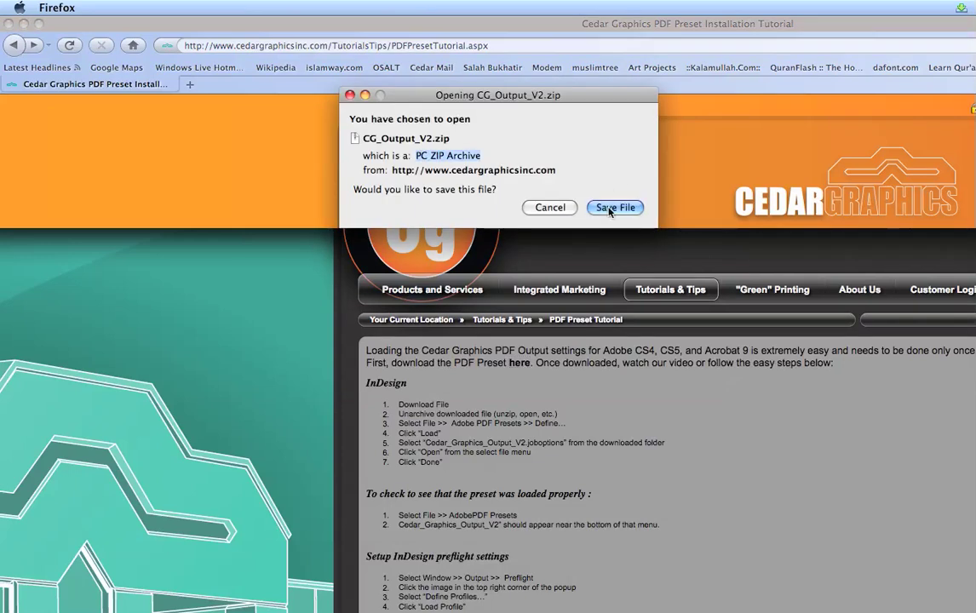
{"action": "left_click", "coordinate": [610, 206]}
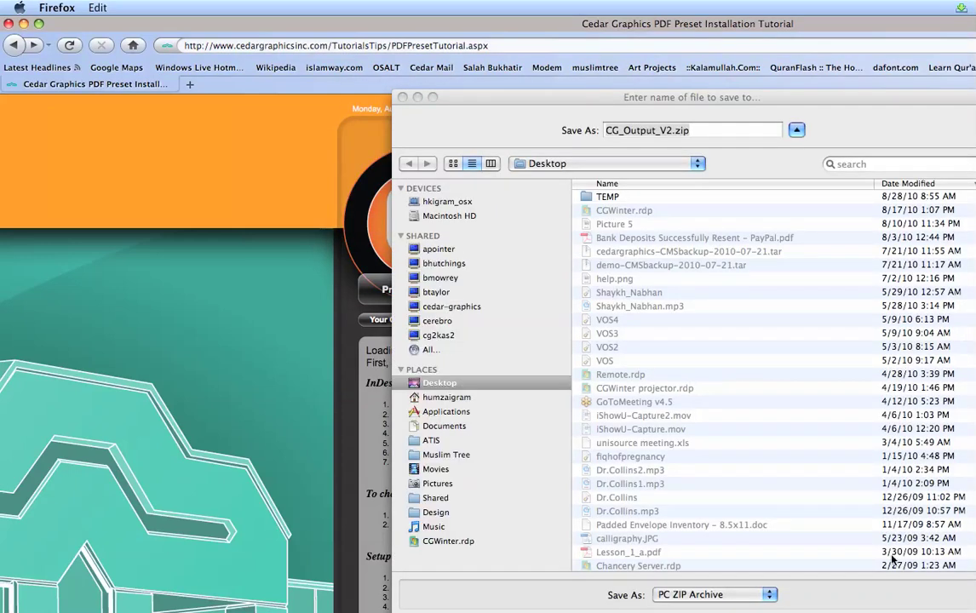
{"action": "left_click_drag", "start_coordinate": [814, 97], "coordinate": [662, 27]}
{"action": "left_click", "coordinate": [790, 564]}
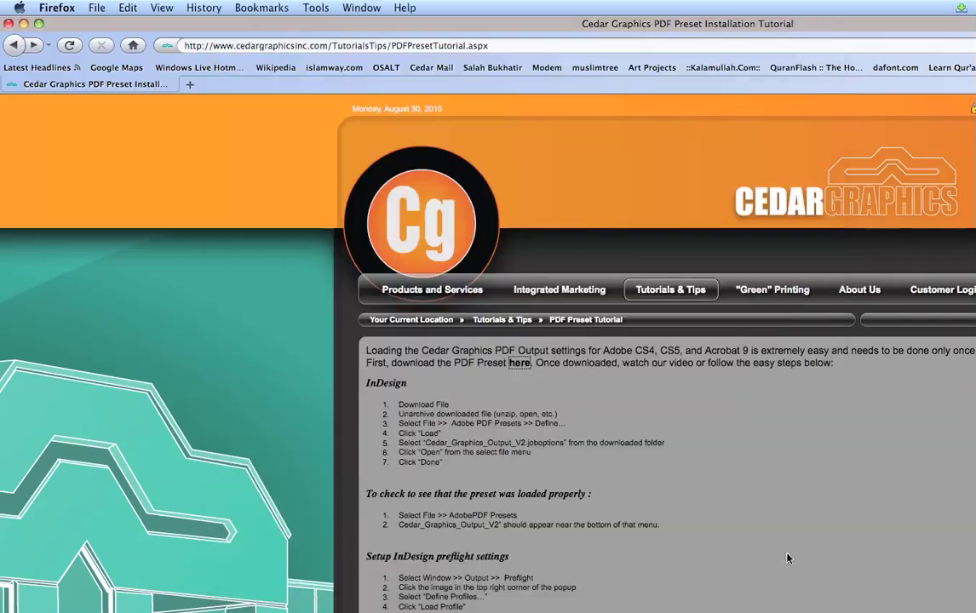
{"action": "left_click", "coordinate": [23, 24]}
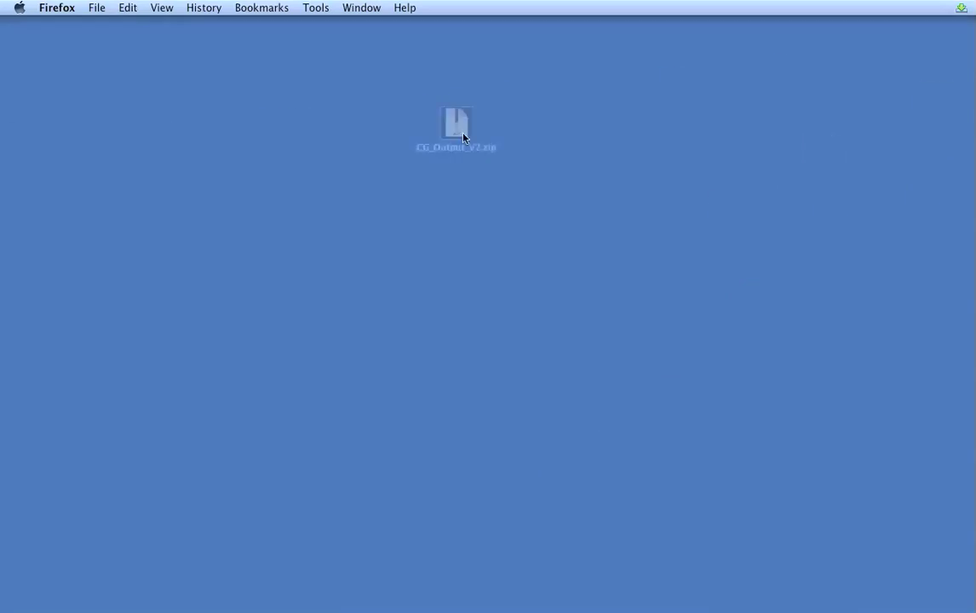
Unzip CG_Output_V2.zip on the desktop and open the extracted CG_Output_V2 folder.
{"action": "left_click_drag", "start_coordinate": [462, 135], "coordinate": [360, 143]}
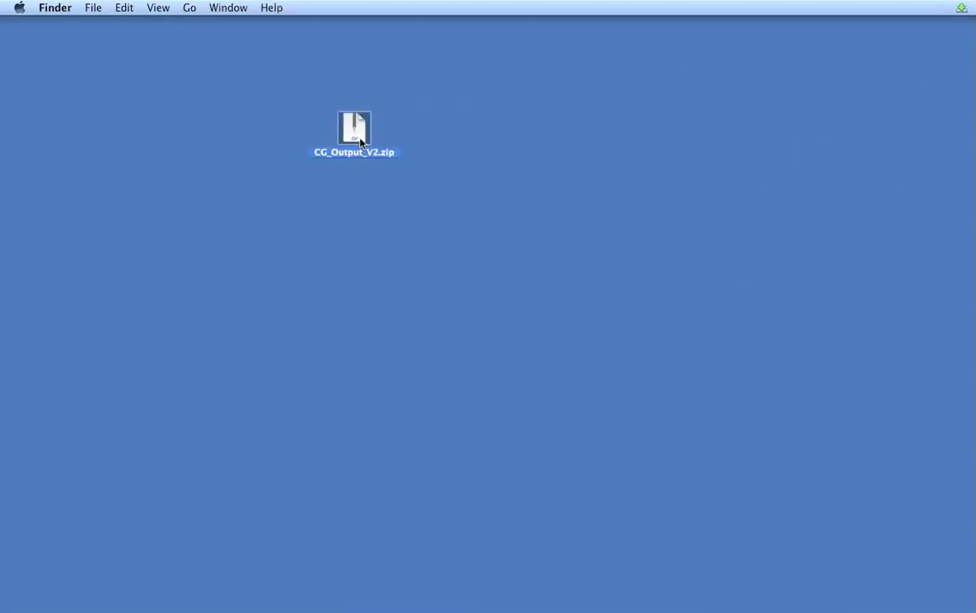
{"action": "double_click", "coordinate": [360, 143]}
{"action": "left_click_drag", "start_coordinate": [361, 141], "coordinate": [418, 221]}
{"action": "double_click", "coordinate": [405, 216]}
{"action": "left_click_drag", "start_coordinate": [564, 137], "coordinate": [405, 112]}
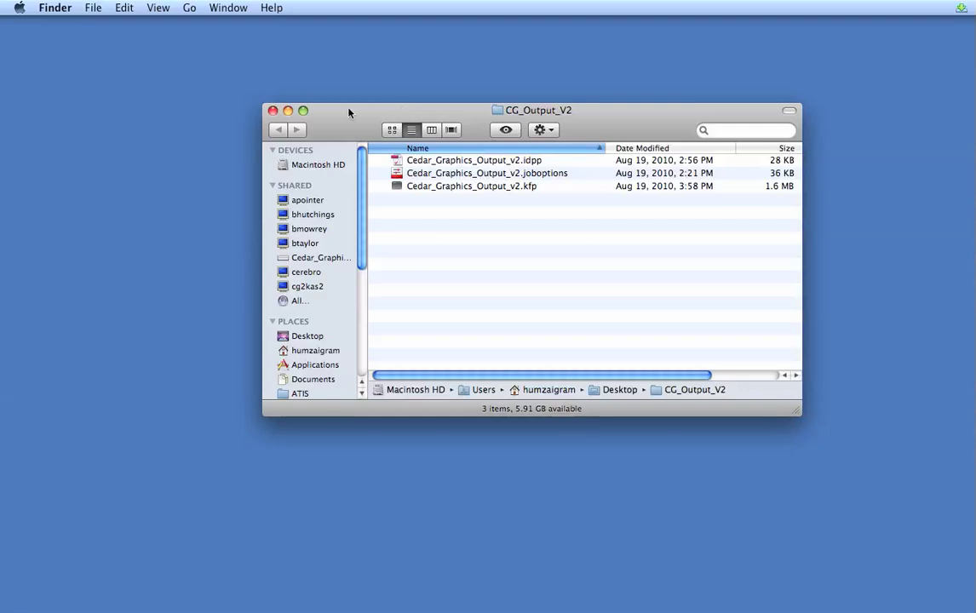
{"action": "key", "text": "super+Tab"}
{"action": "key", "text": "super+Tab"}
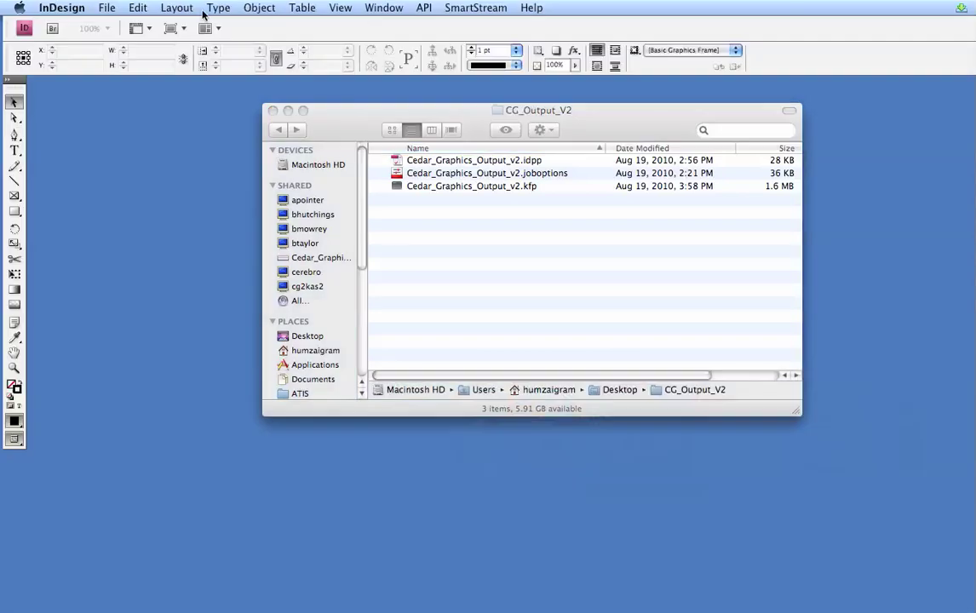
Load Cedar_Graphics_Output_v2.joboptions through the Adobe PDF Presets Define dialog.
{"action": "left_click", "coordinate": [107, 8]}
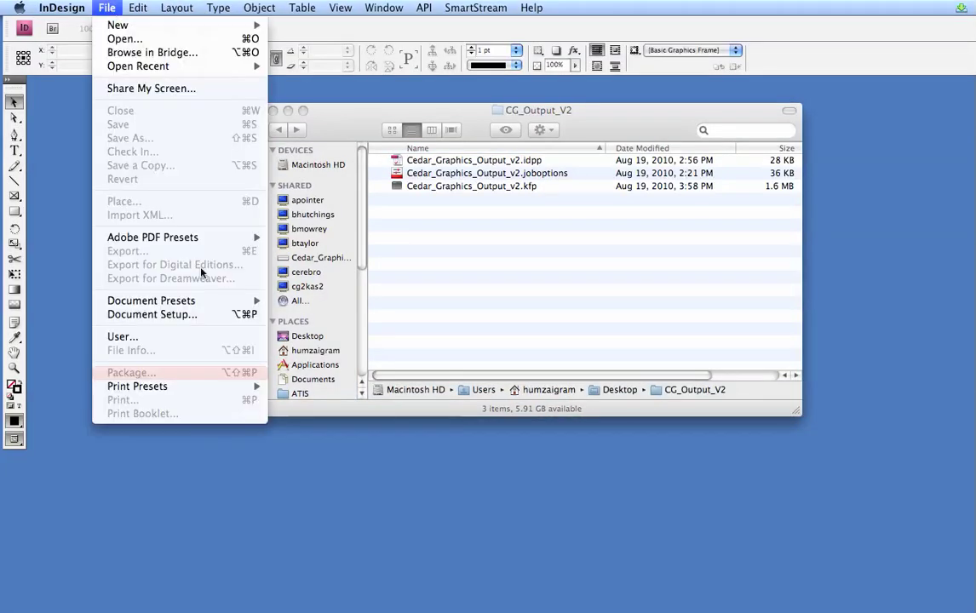
{"action": "mouse_move", "coordinate": [185, 240]}
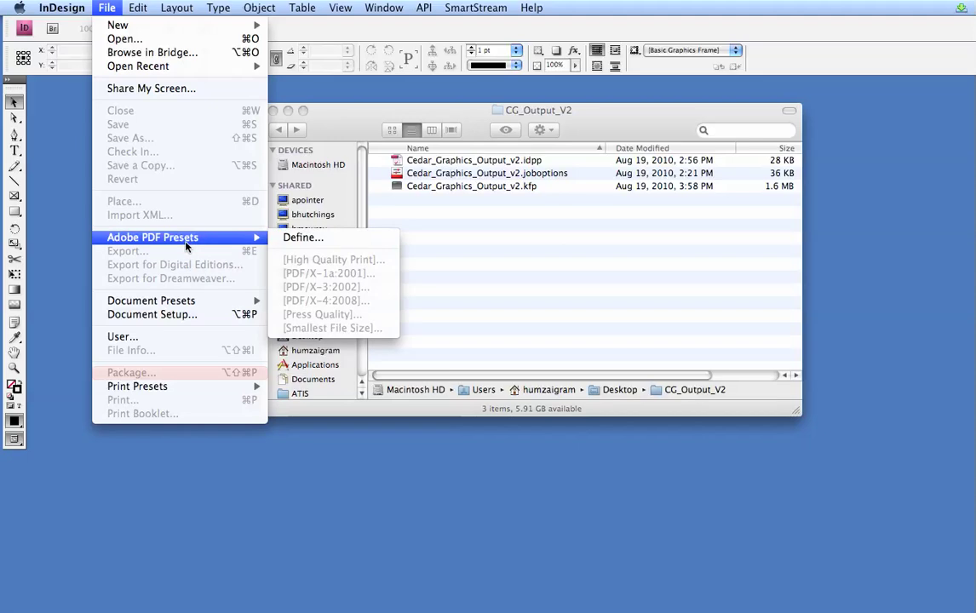
{"action": "left_click", "coordinate": [300, 237]}
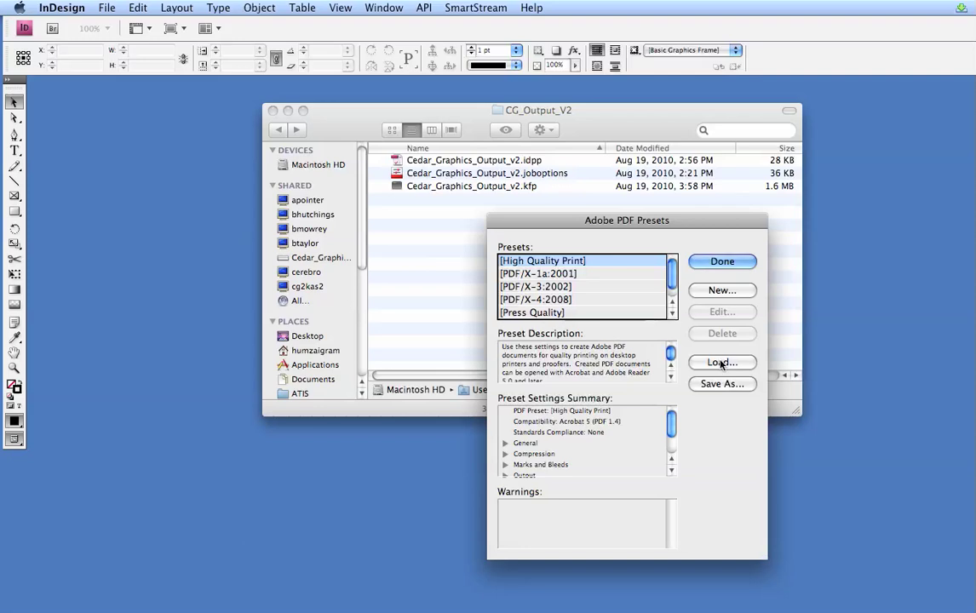
{"action": "left_click", "coordinate": [721, 362]}
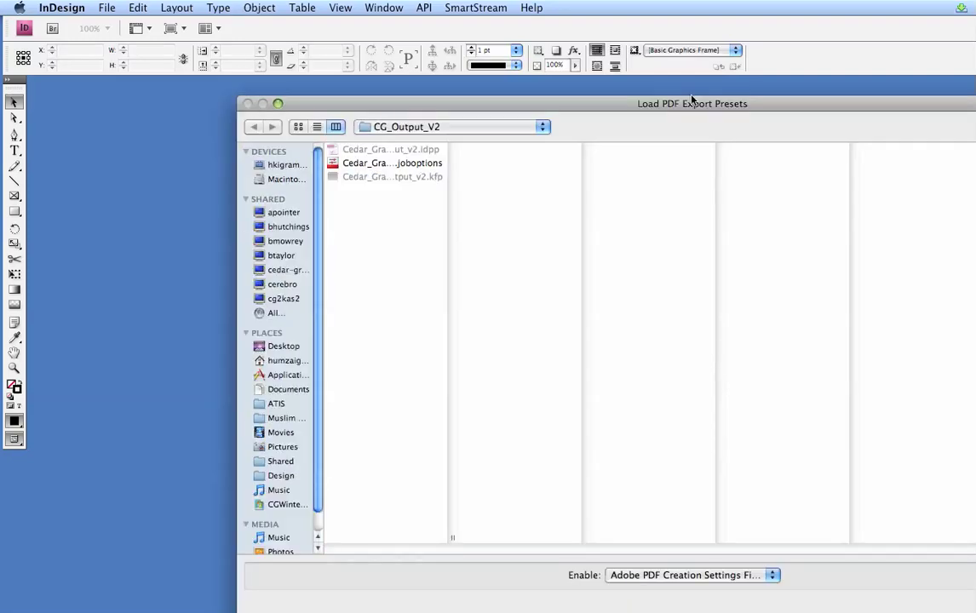
{"action": "left_click_drag", "start_coordinate": [693, 100], "coordinate": [526, 74]}
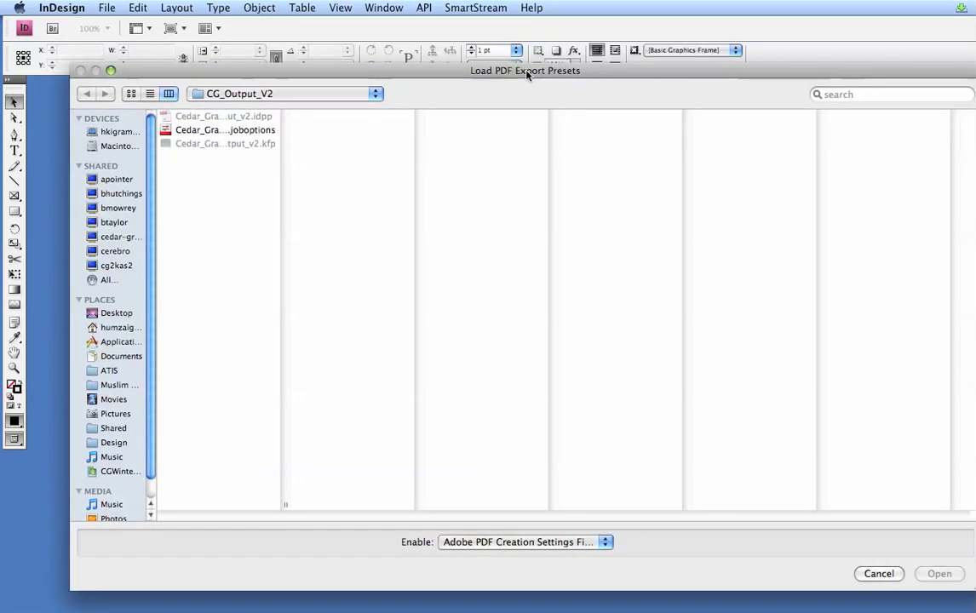
{"action": "left_click", "coordinate": [232, 132]}
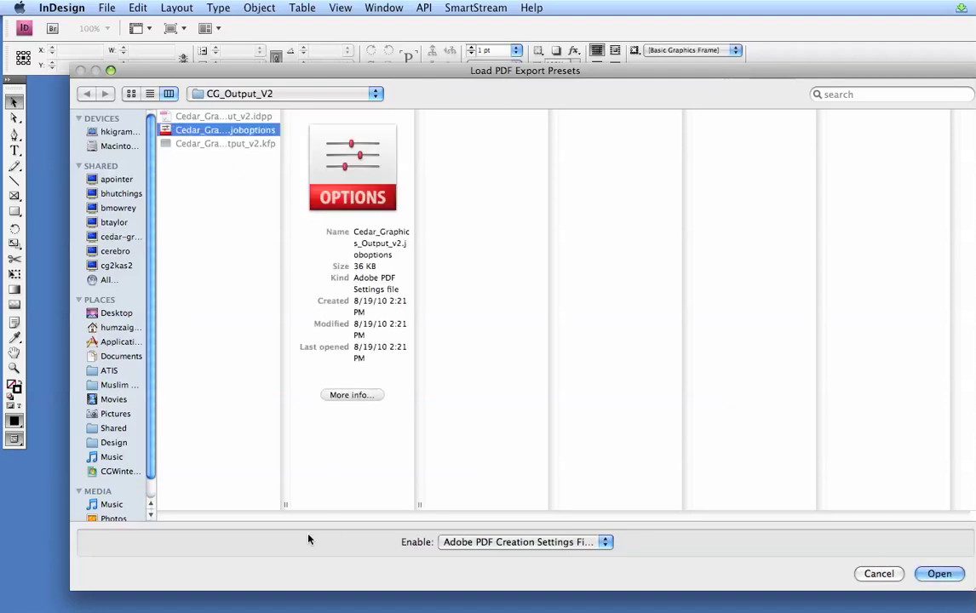
{"action": "left_click_drag", "start_coordinate": [285, 505], "coordinate": [362, 515]}
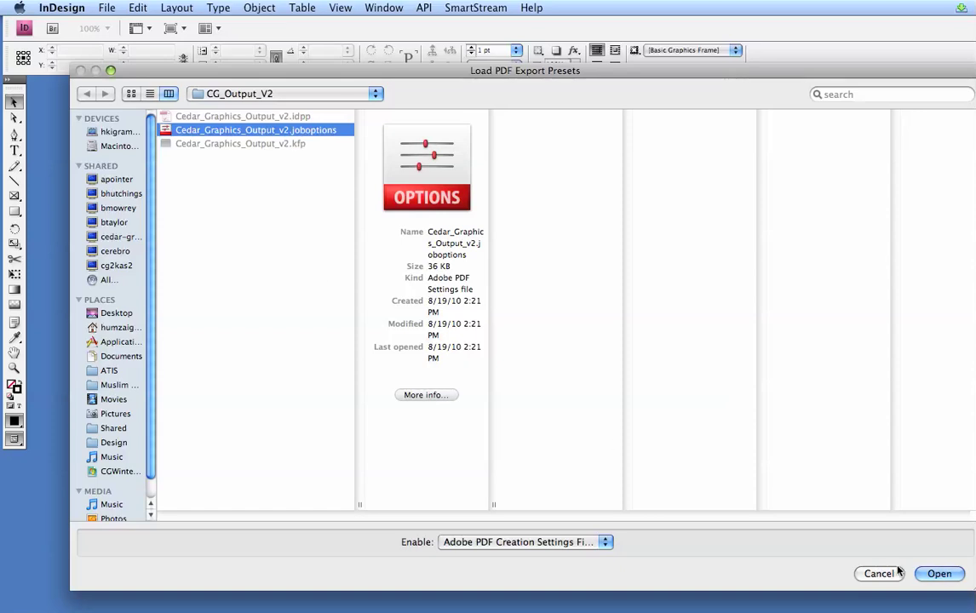
{"action": "left_click", "coordinate": [939, 573]}
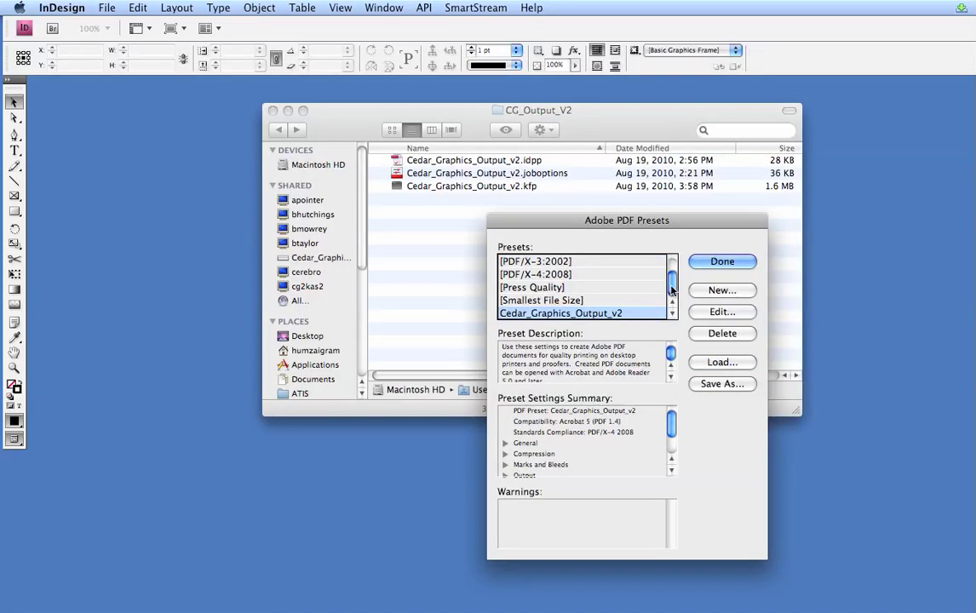
{"action": "left_click", "coordinate": [717, 260]}
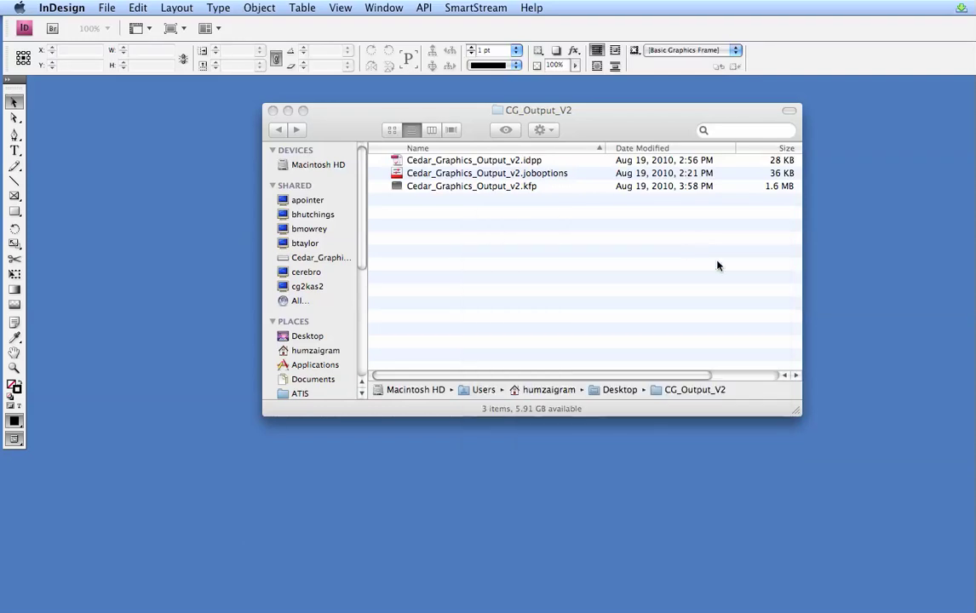
Confirm Cedar_Graphics_Output_v2 is listed under File > Adobe PDF Presets.
{"action": "left_click", "coordinate": [108, 8]}
{"action": "mouse_move", "coordinate": [190, 239]}
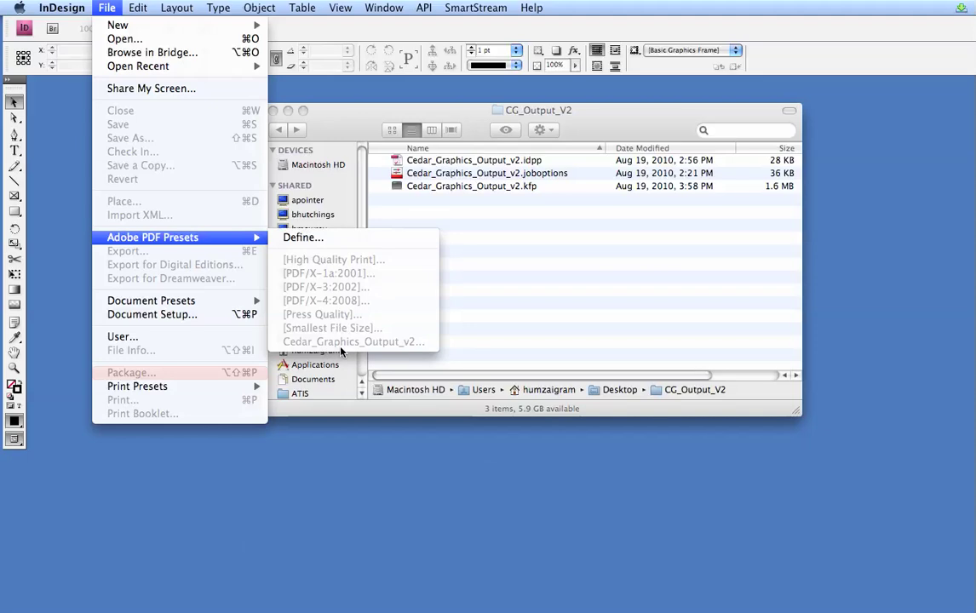
{"action": "left_click", "coordinate": [355, 472]}
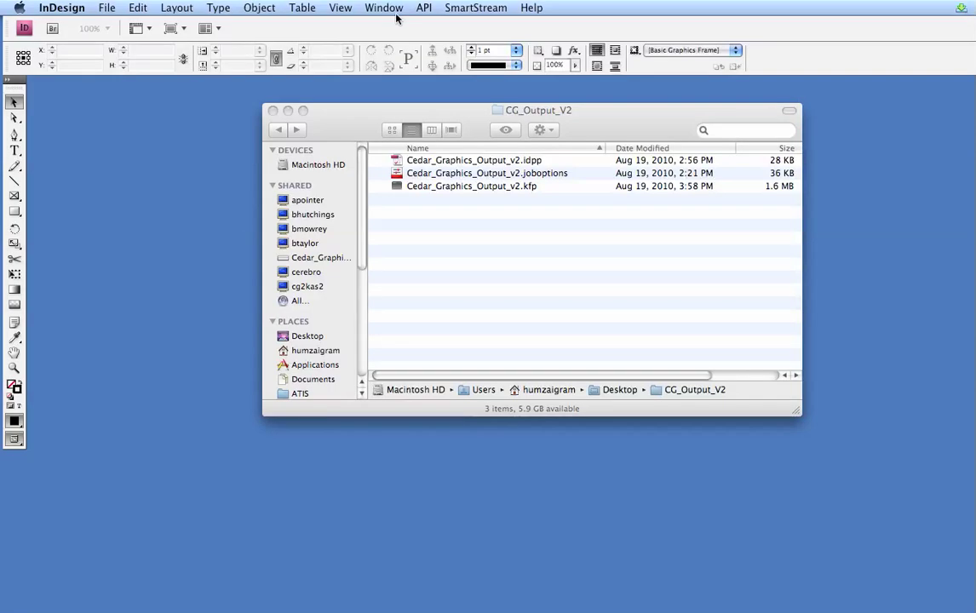
Open the Preflight panel and its Preflight Profiles manager.
{"action": "left_click", "coordinate": [374, 12]}
{"action": "mouse_move", "coordinate": [427, 267]}
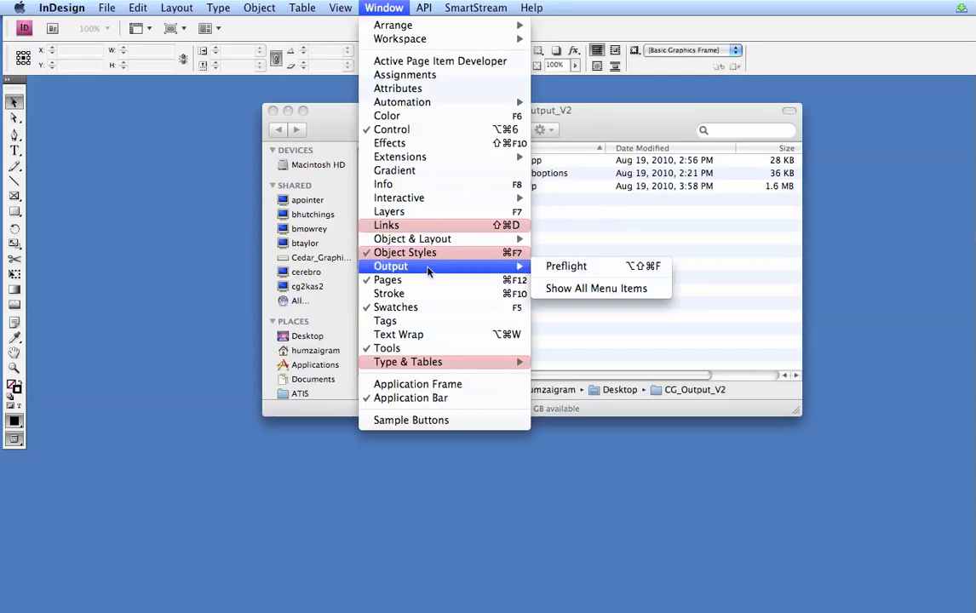
{"action": "left_click", "coordinate": [557, 267]}
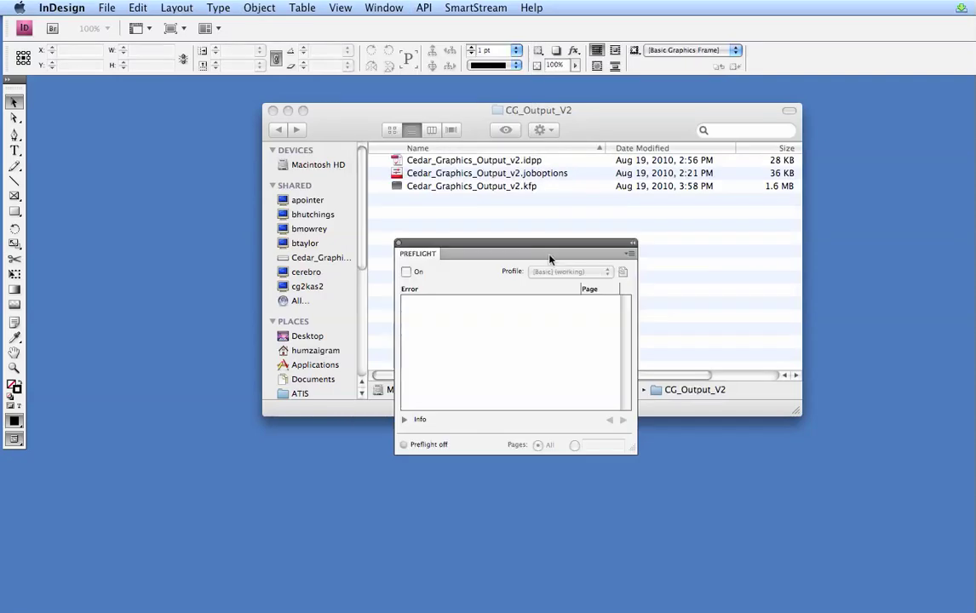
{"action": "left_click_drag", "start_coordinate": [555, 245], "coordinate": [513, 211]}
{"action": "left_click", "coordinate": [586, 215]}
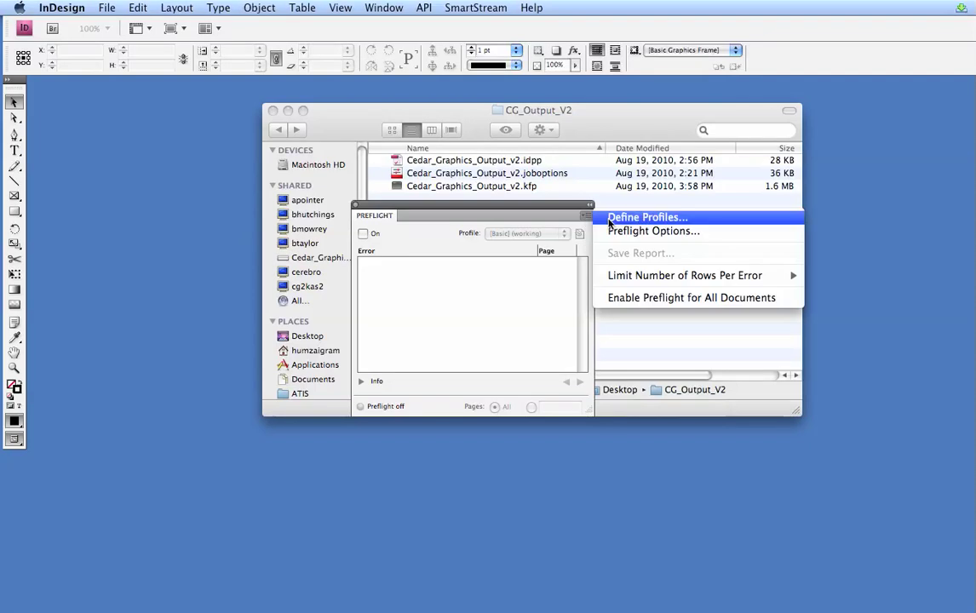
{"action": "left_click", "coordinate": [610, 219]}
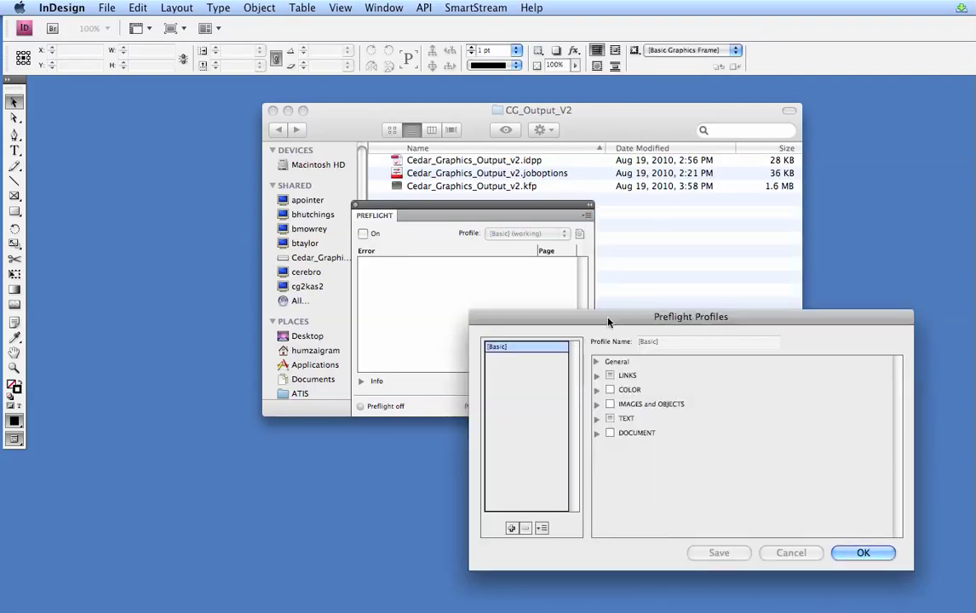
Load the Cedar_Graphics_Output_v2.idpp preflight profile and confirm with OK.
{"action": "left_click_drag", "start_coordinate": [608, 321], "coordinate": [529, 227]}
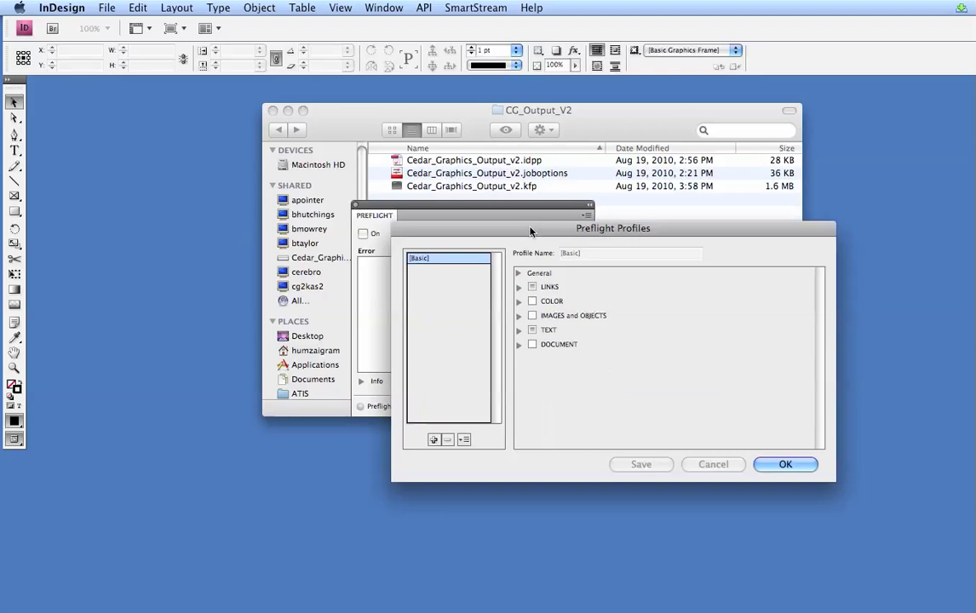
{"action": "left_click", "coordinate": [465, 435]}
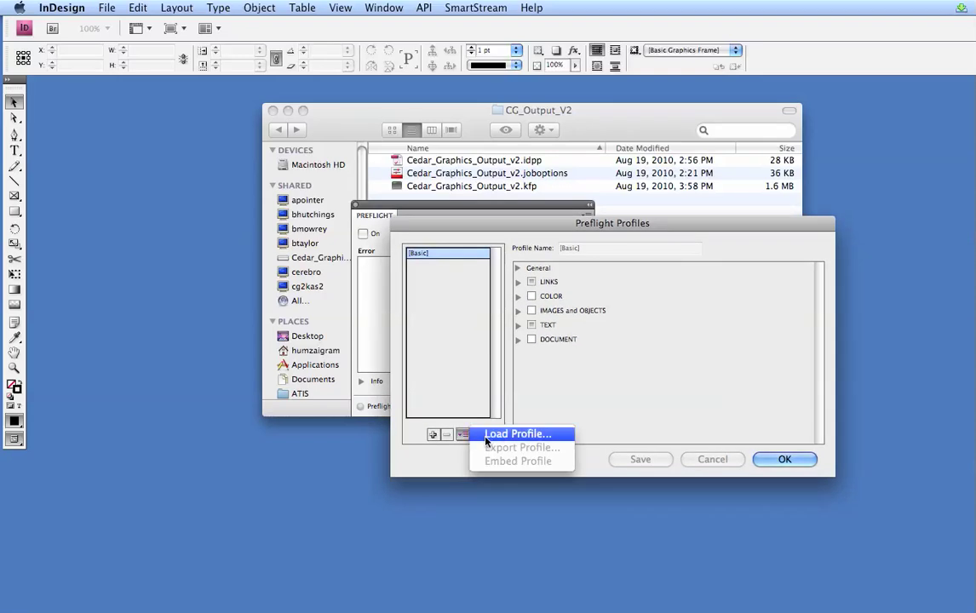
{"action": "left_click", "coordinate": [486, 436]}
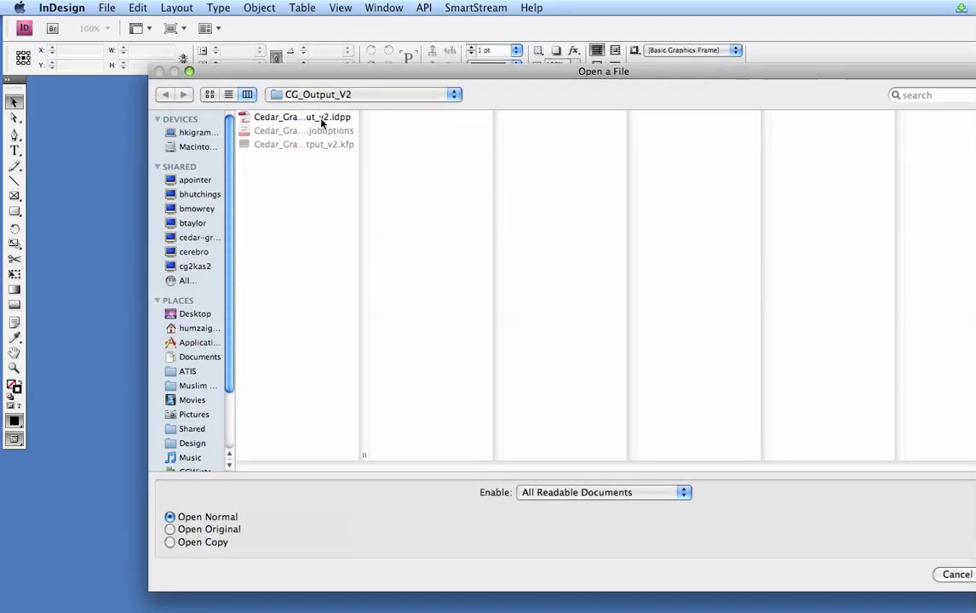
{"action": "left_click", "coordinate": [322, 121]}
{"action": "left_click_drag", "start_coordinate": [363, 456], "coordinate": [420, 456]}
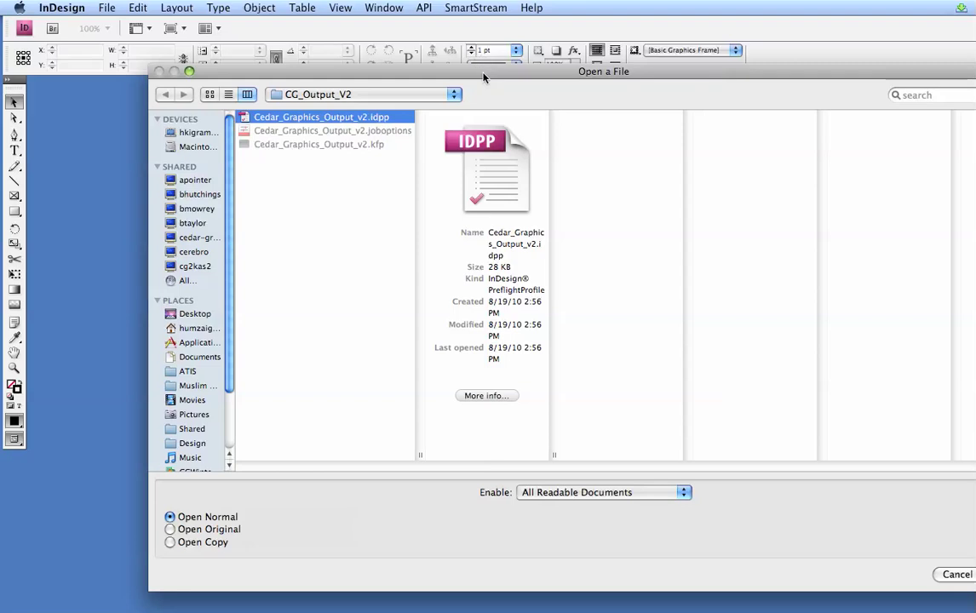
{"action": "left_click_drag", "start_coordinate": [484, 76], "coordinate": [379, 65]}
{"action": "left_click", "coordinate": [909, 562]}
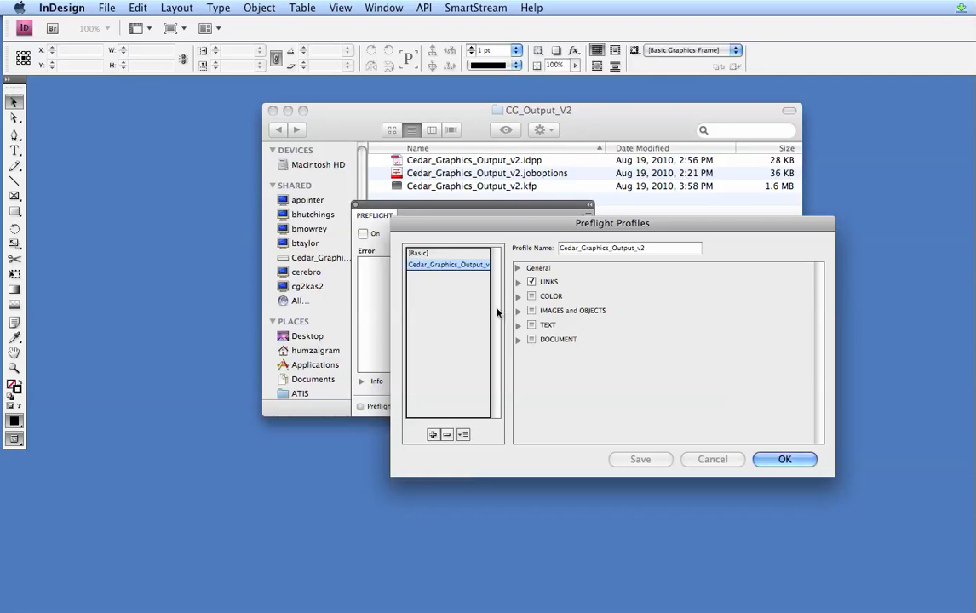
{"action": "left_click", "coordinate": [782, 459]}
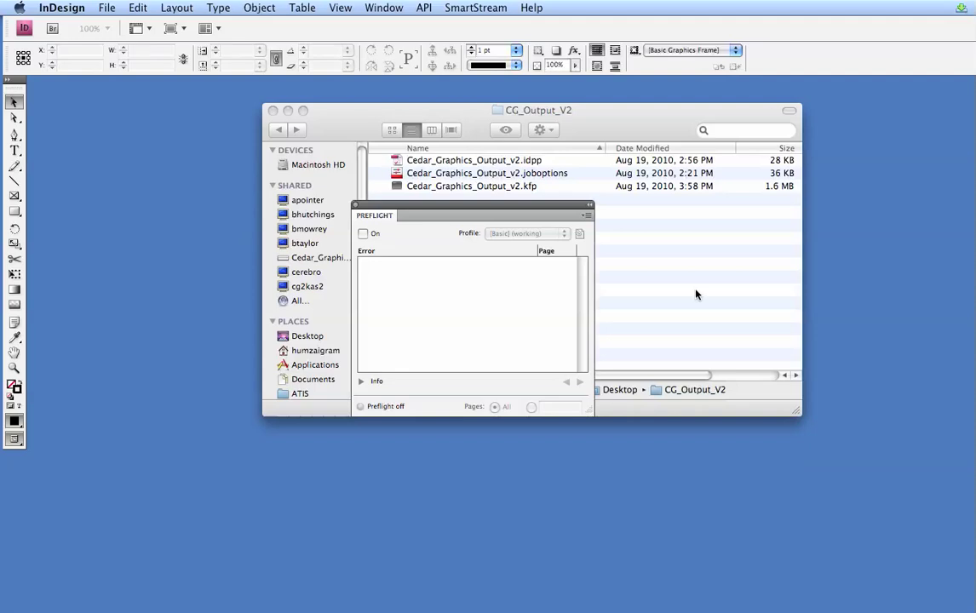
Make Cedar_Graphics_Output_v2 the working profile in Preflight Options, then close the Preflight panel.
{"action": "left_click", "coordinate": [584, 219]}
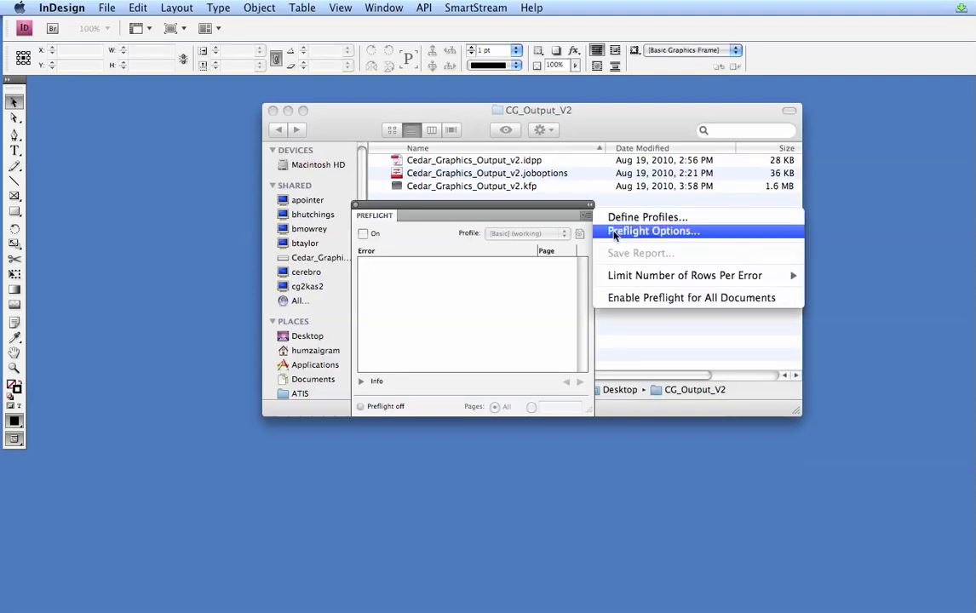
{"action": "left_click", "coordinate": [615, 232]}
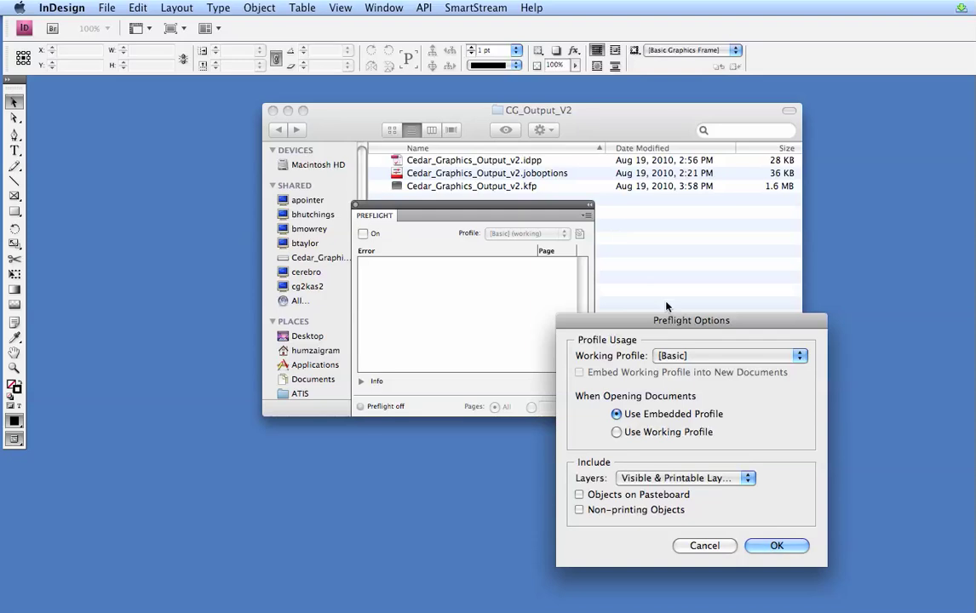
{"action": "left_click_drag", "start_coordinate": [667, 320], "coordinate": [608, 245]}
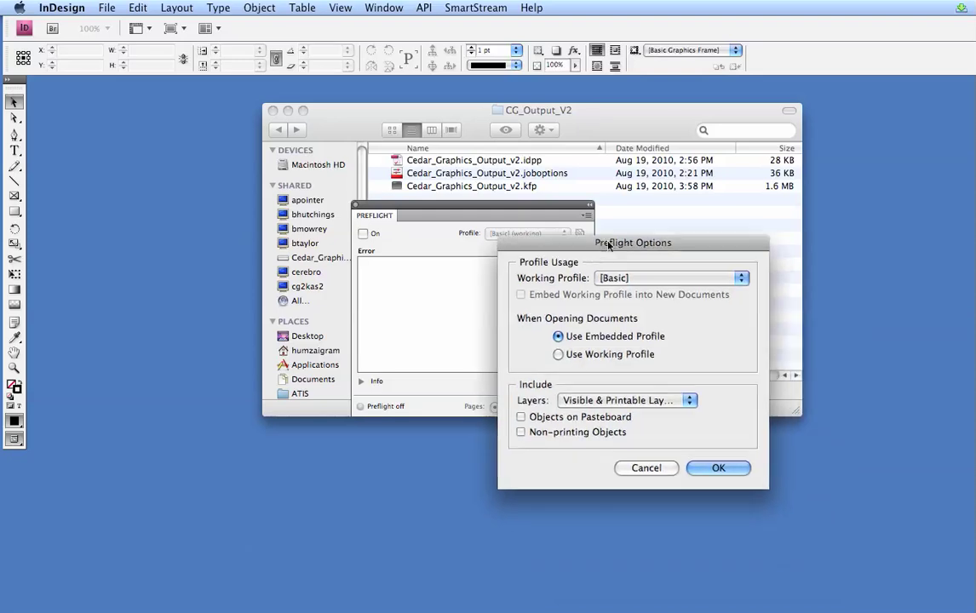
{"action": "left_click", "coordinate": [740, 279]}
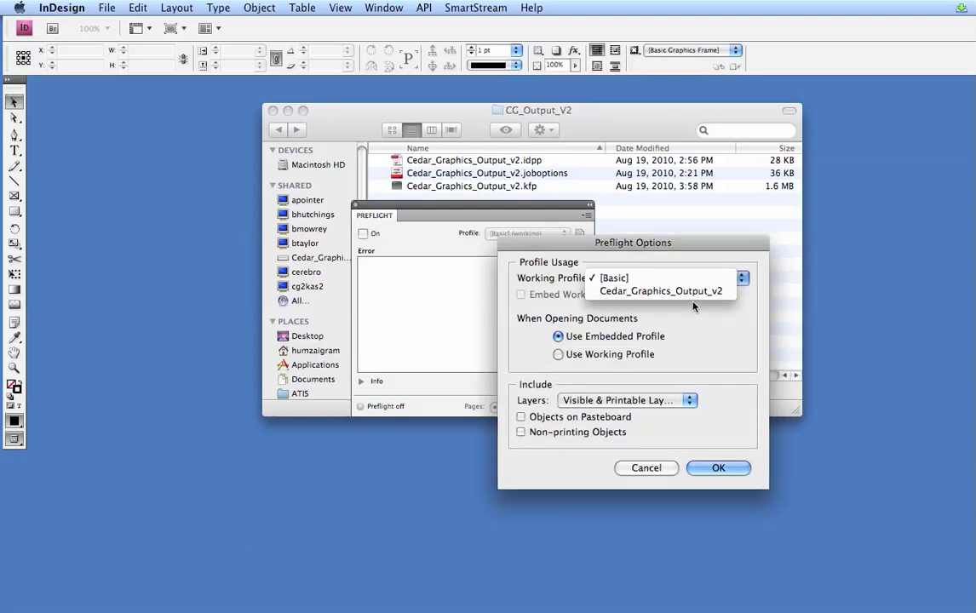
{"action": "left_click", "coordinate": [690, 292]}
{"action": "left_click", "coordinate": [719, 469]}
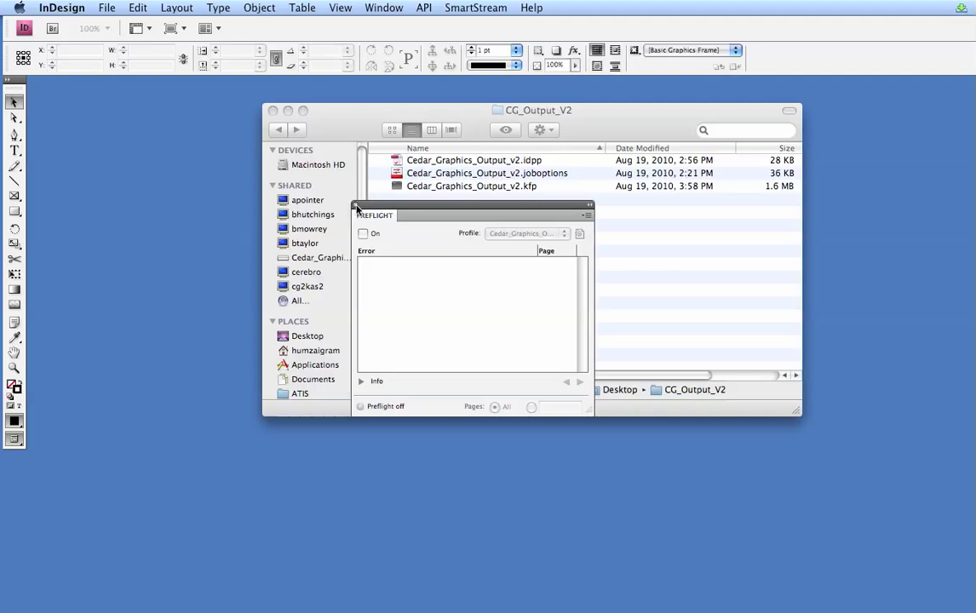
{"action": "left_click", "coordinate": [355, 206]}
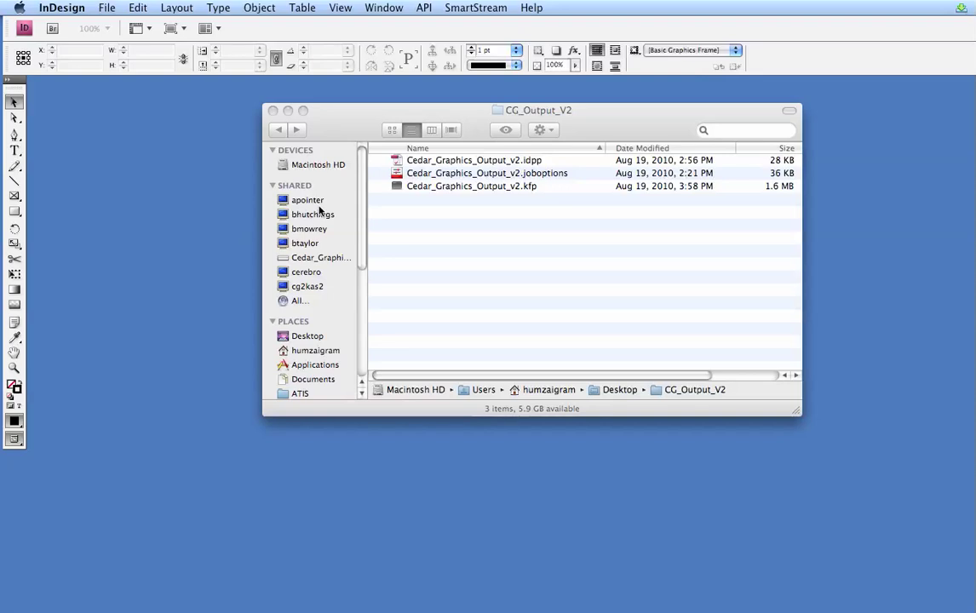
Switch to Acrobat 9, open Advanced > Preflight and show its Options menu.
{"action": "key", "text": "super+Tab"}
{"action": "key", "text": "super+Tab"}
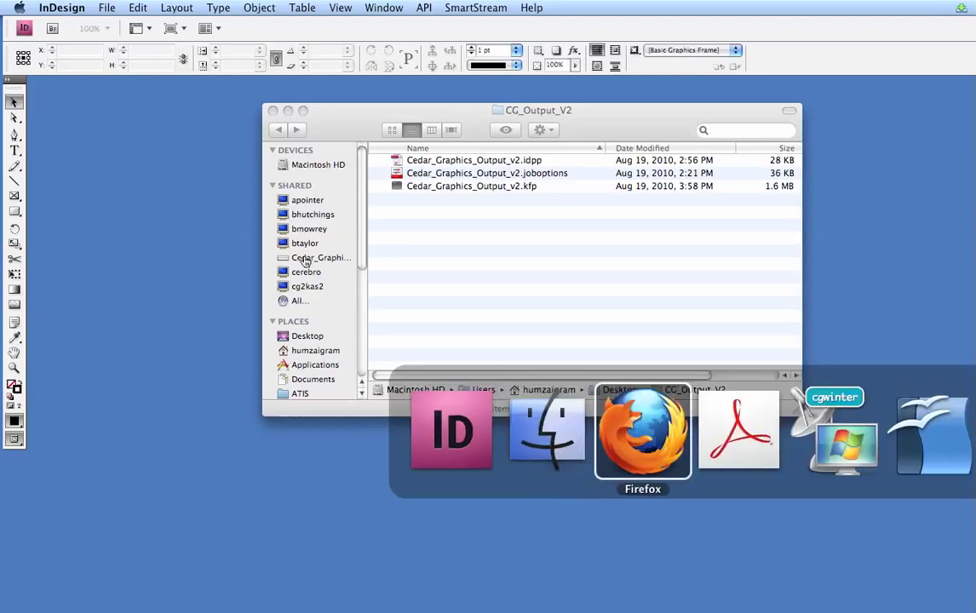
{"action": "key", "text": "super+Tab"}
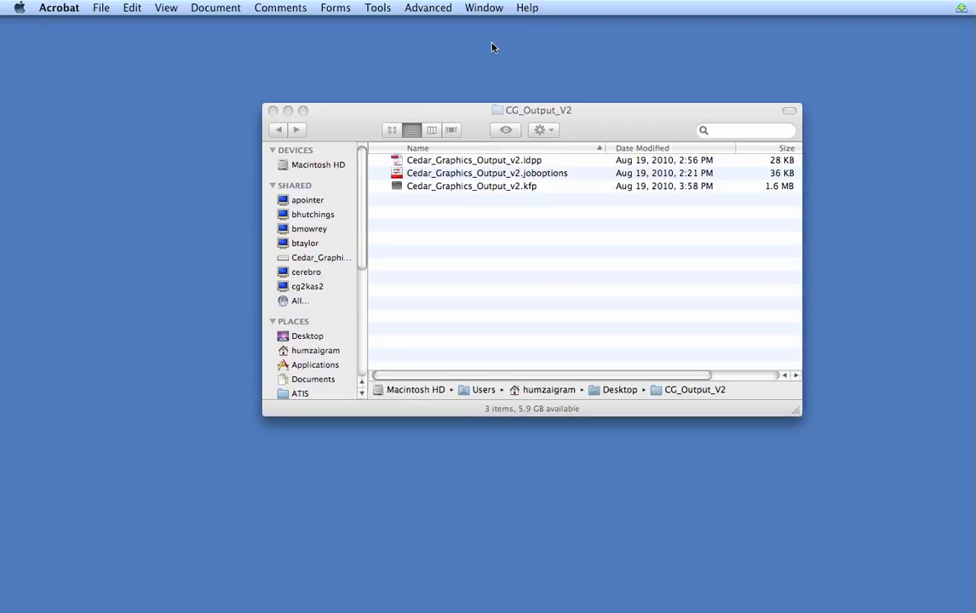
{"action": "left_click", "coordinate": [432, 11]}
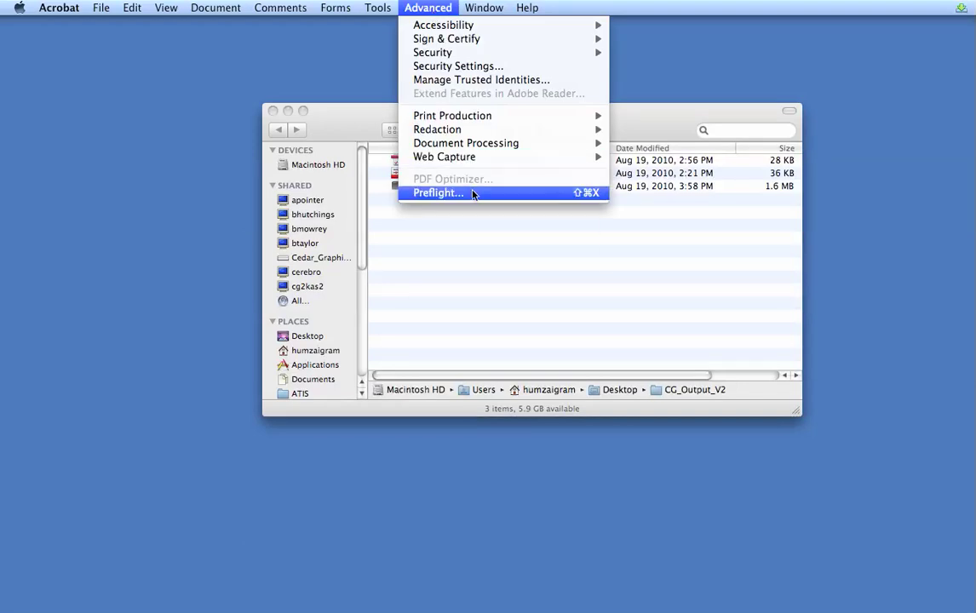
{"action": "left_click", "coordinate": [437, 193]}
{"action": "left_click_drag", "start_coordinate": [789, 348], "coordinate": [307, 141]}
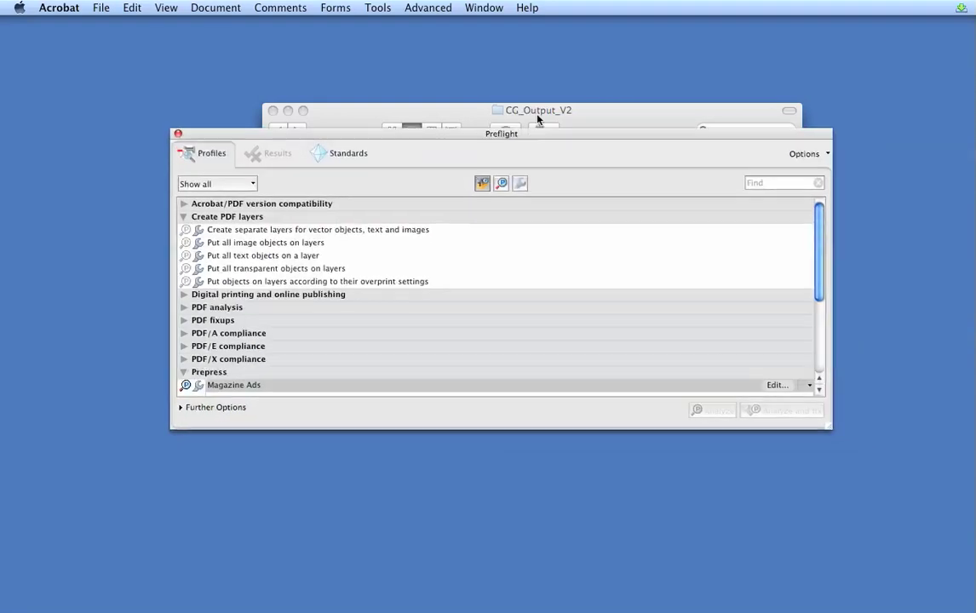
{"action": "left_click", "coordinate": [821, 155]}
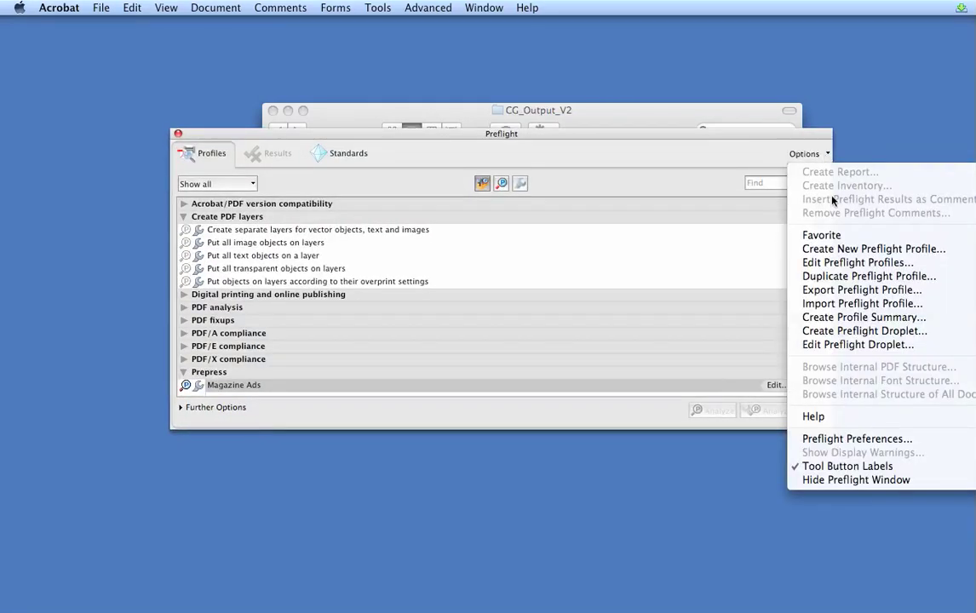
Import Cedar_Graphics_Output_v2.kfp from the CG_Output_V2 folder as an Acrobat preflight profile.
{"action": "left_click", "coordinate": [855, 308]}
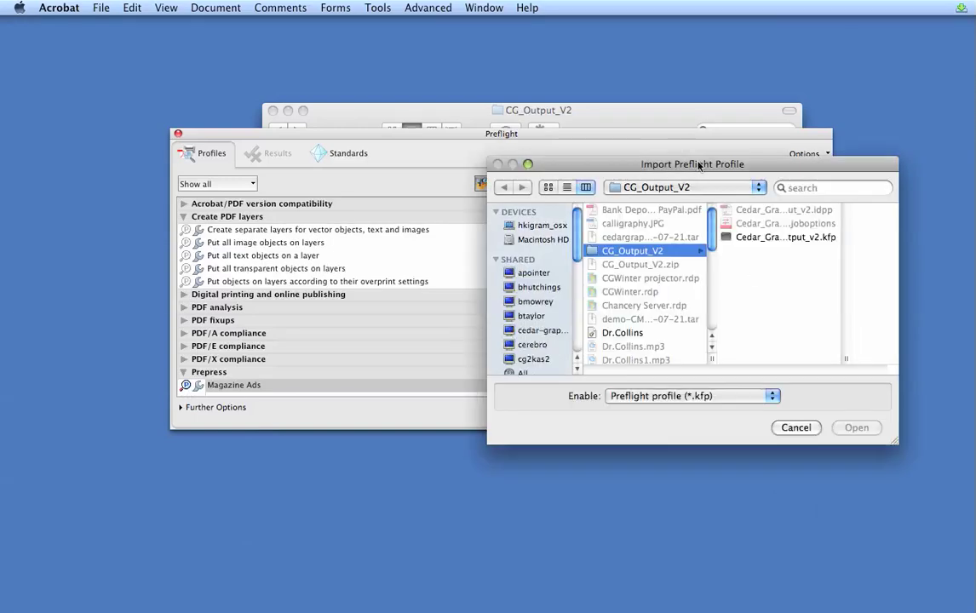
{"action": "left_click_drag", "start_coordinate": [694, 133], "coordinate": [553, 115]}
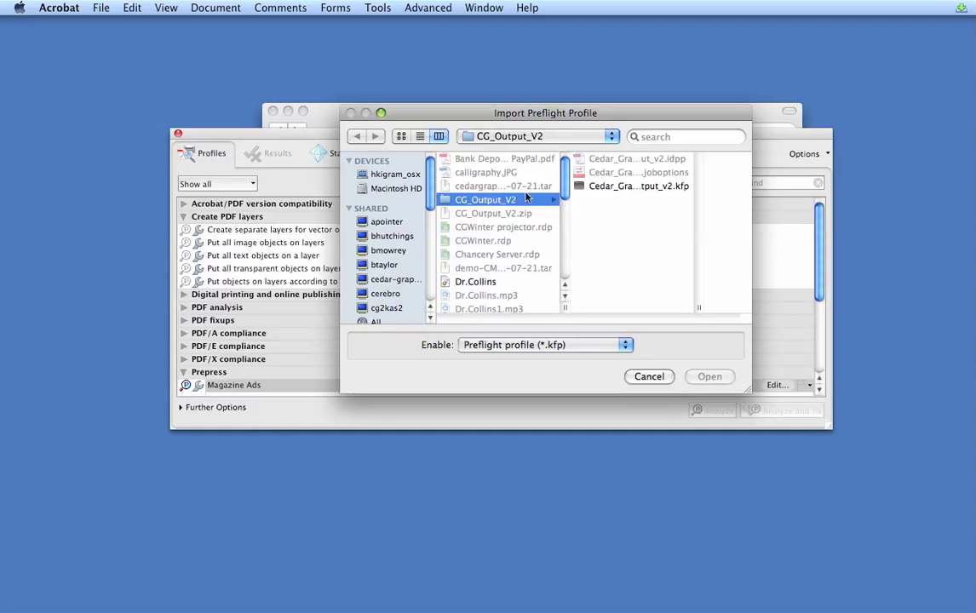
{"action": "left_click_drag", "start_coordinate": [702, 305], "coordinate": [772, 311]}
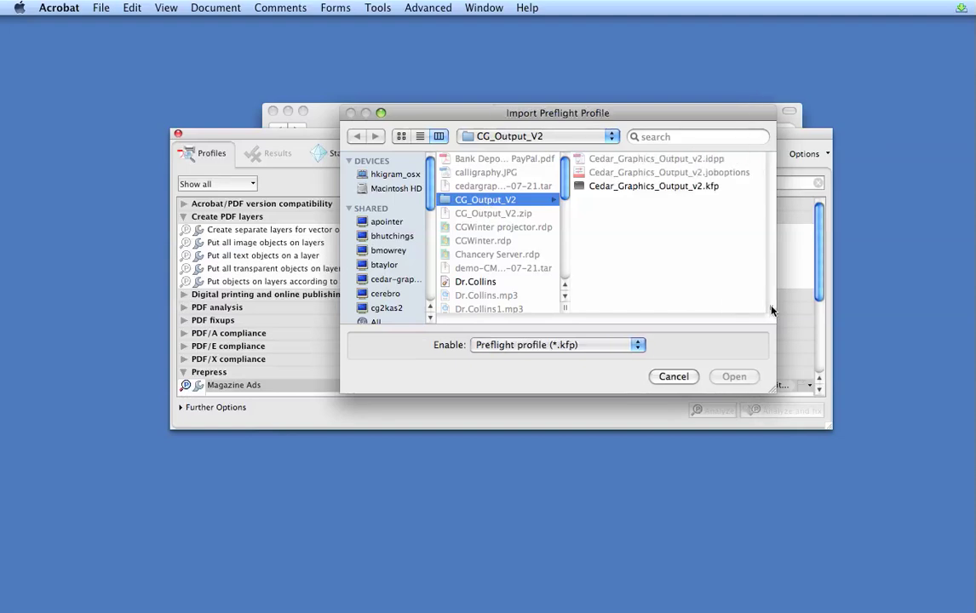
{"action": "left_click", "coordinate": [619, 187]}
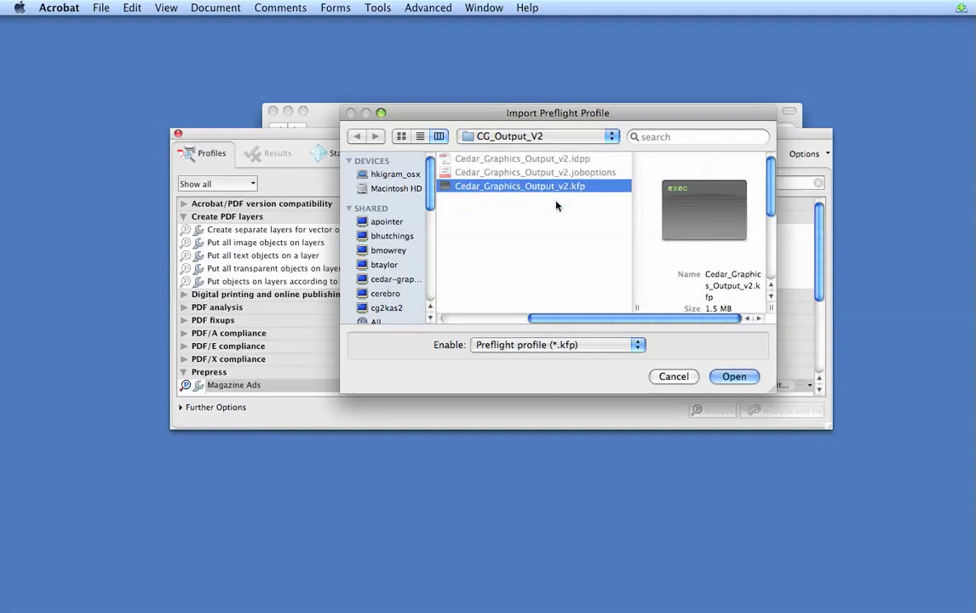
{"action": "left_click", "coordinate": [732, 375]}
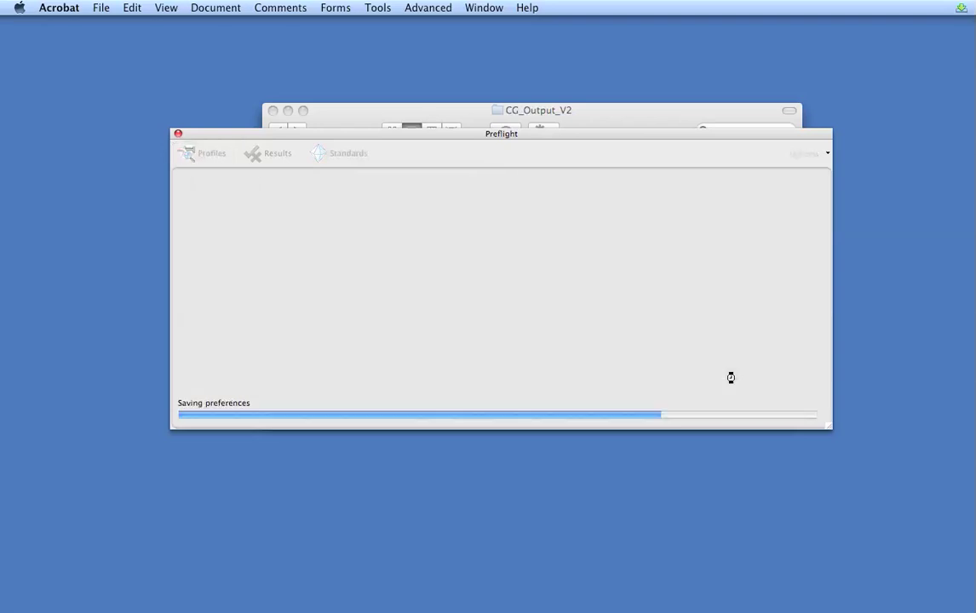